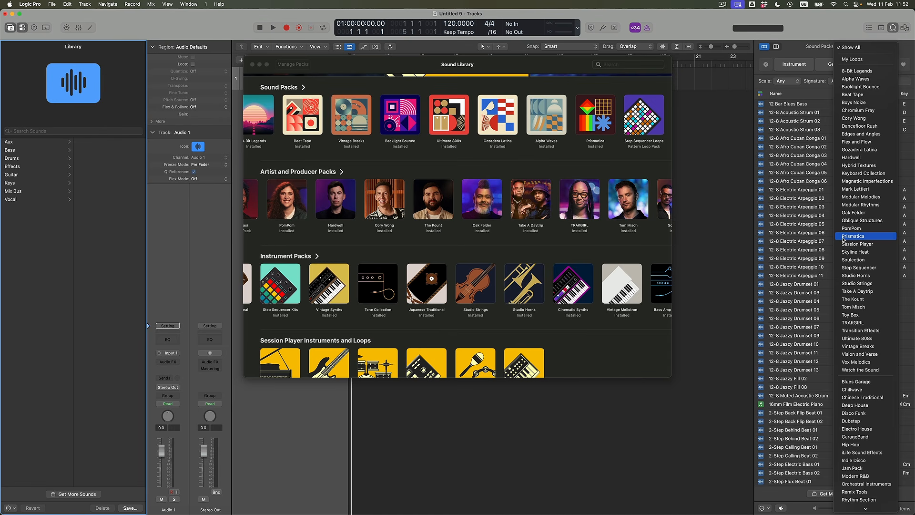
Filter the loop browser to the Step Sequencer sound pack and its Beats instrument loops.
click(874, 269)
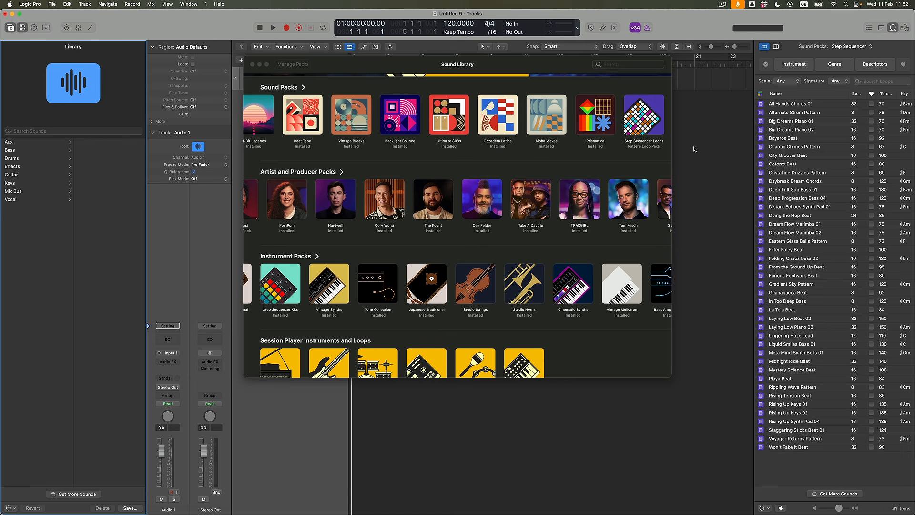
click(858, 47)
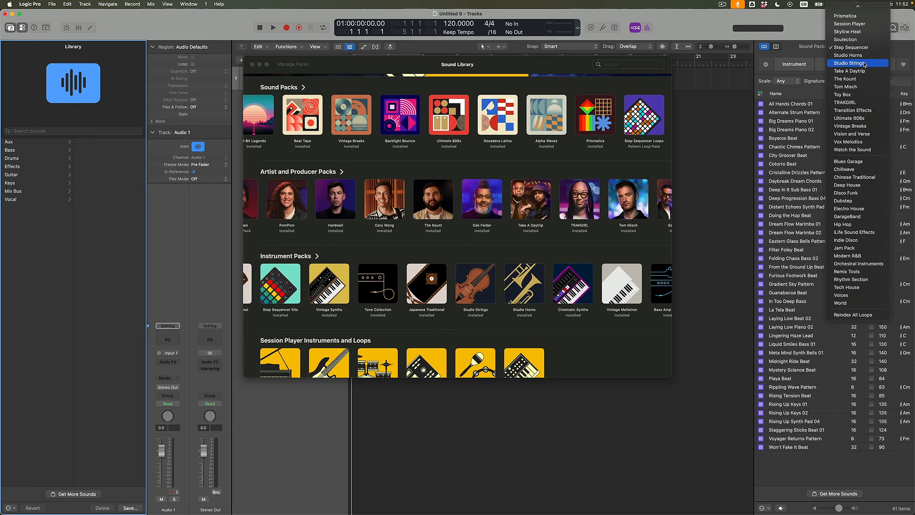
mouse_move(871, 6)
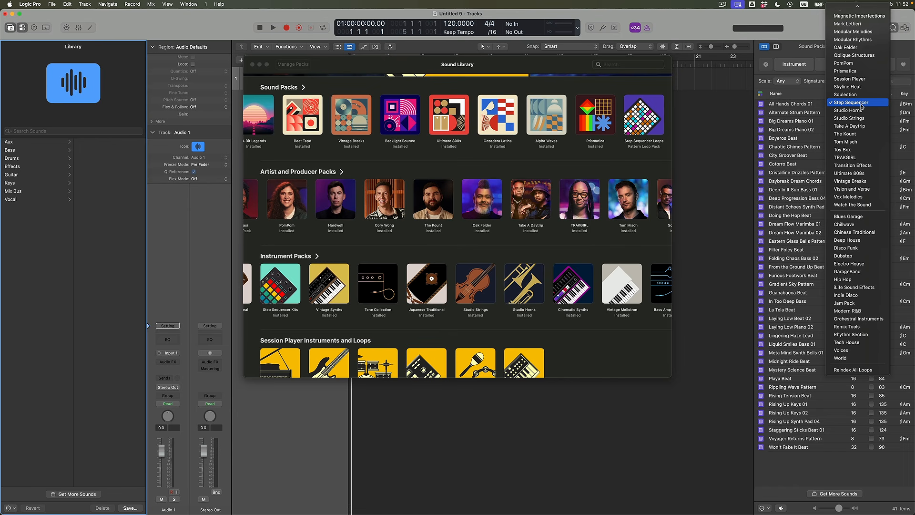
click(902, 40)
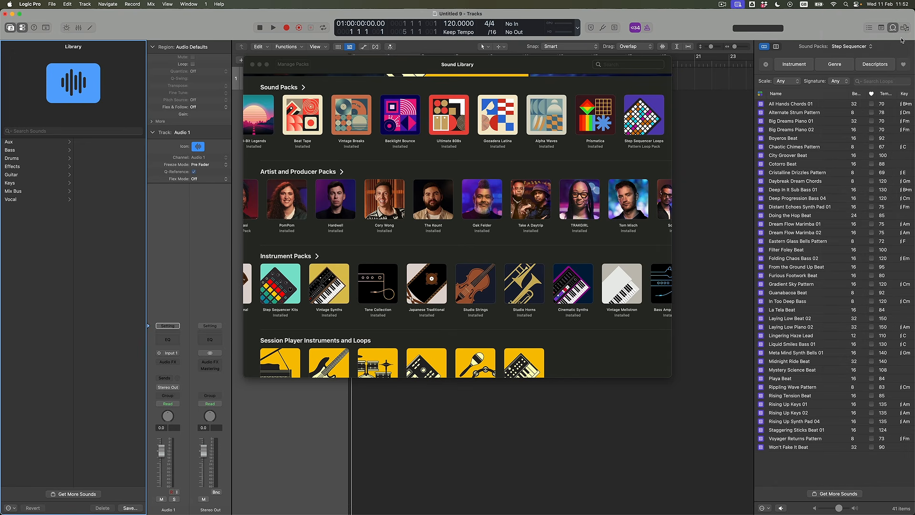
click(793, 65)
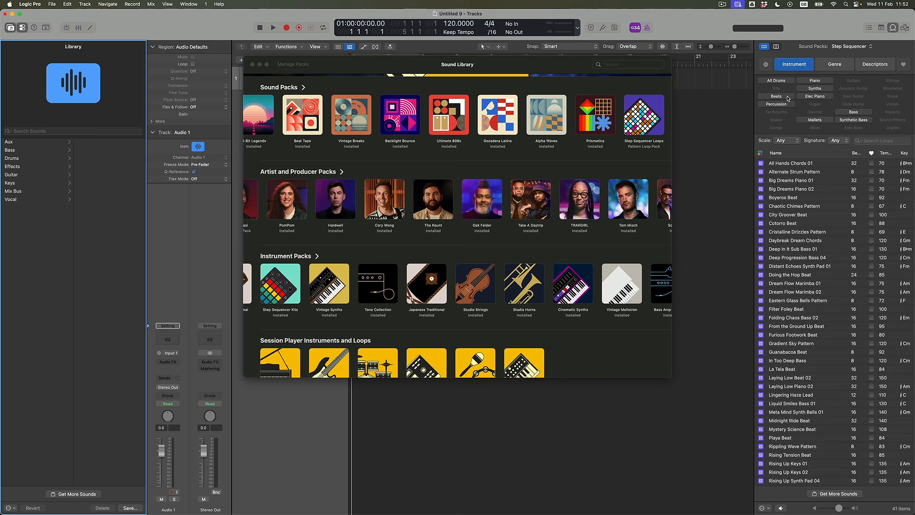
click(789, 98)
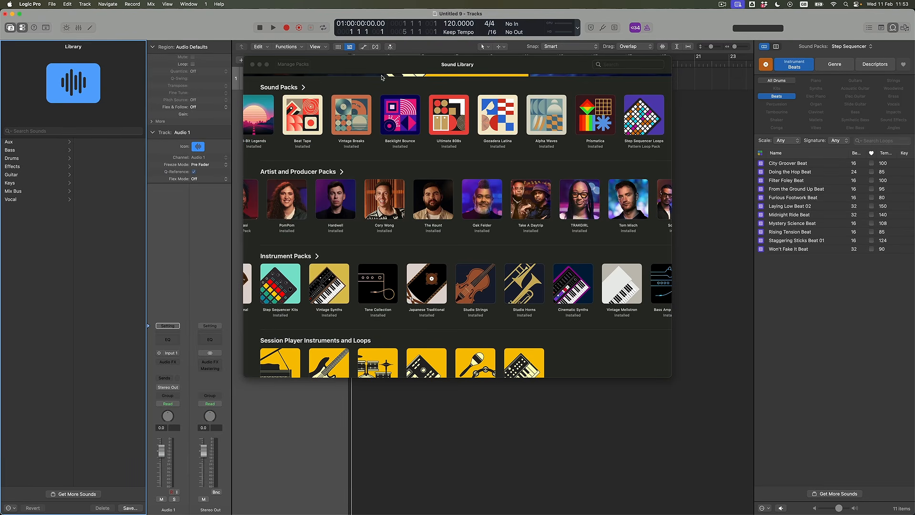
Close the Sound Library window and create a MIDI software instrument track with an empty channel strip.
click(252, 65)
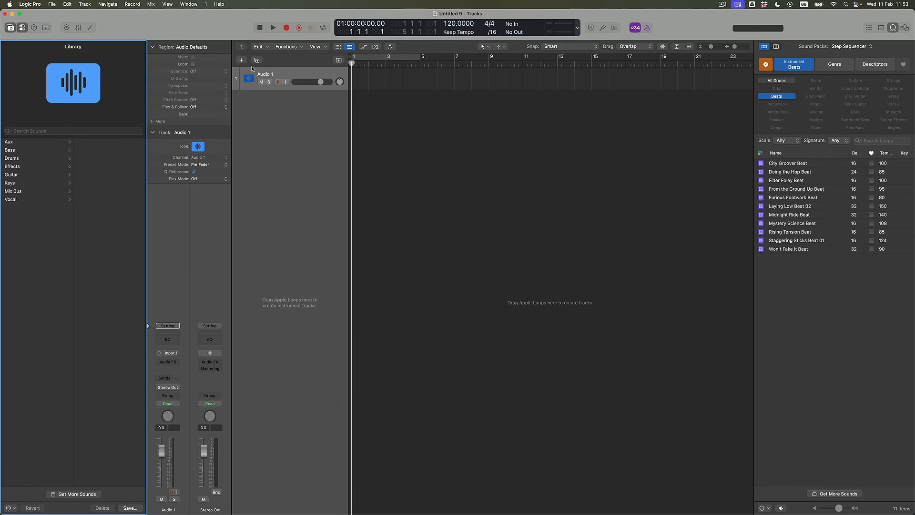
click(242, 60)
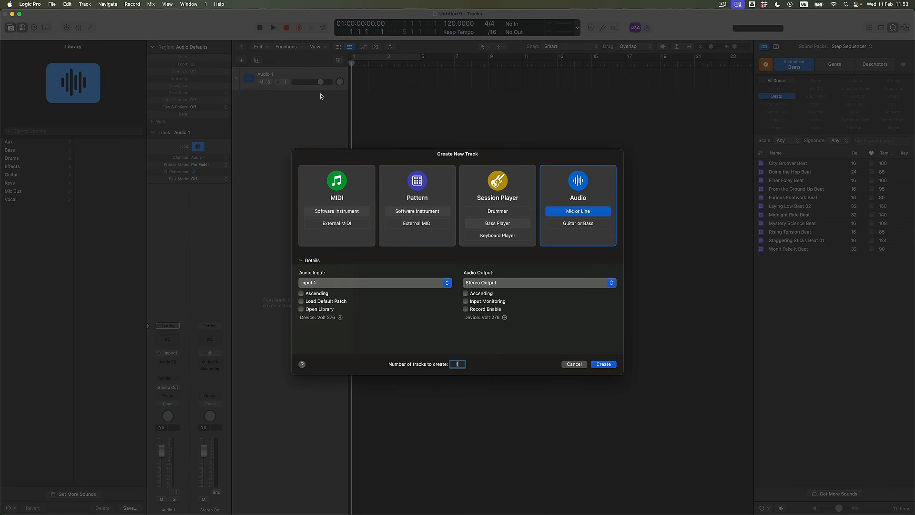
click(361, 213)
click(338, 282)
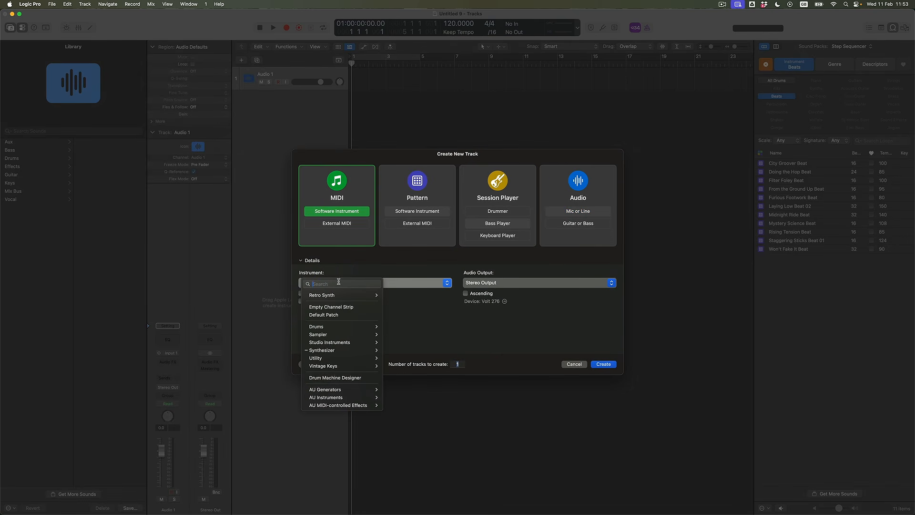
click(337, 307)
click(604, 365)
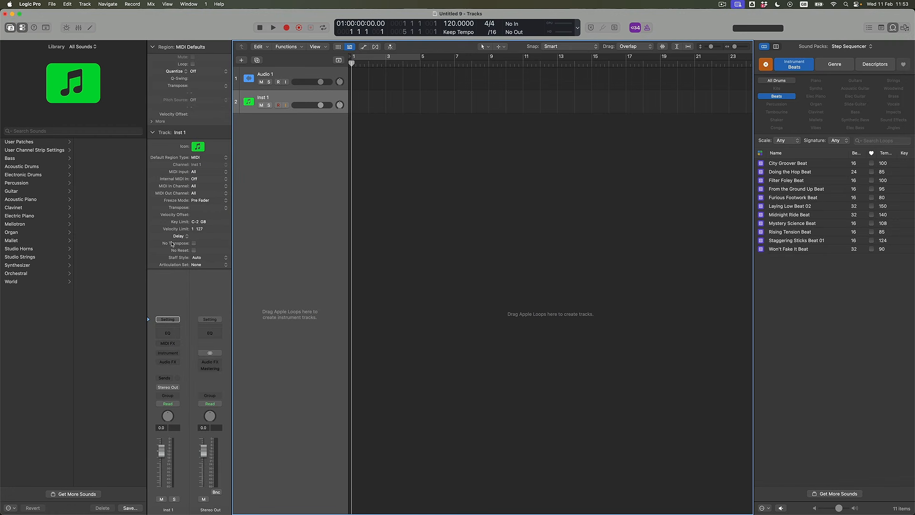
Look through the Electronic Drums patches in the Library.
click(16, 175)
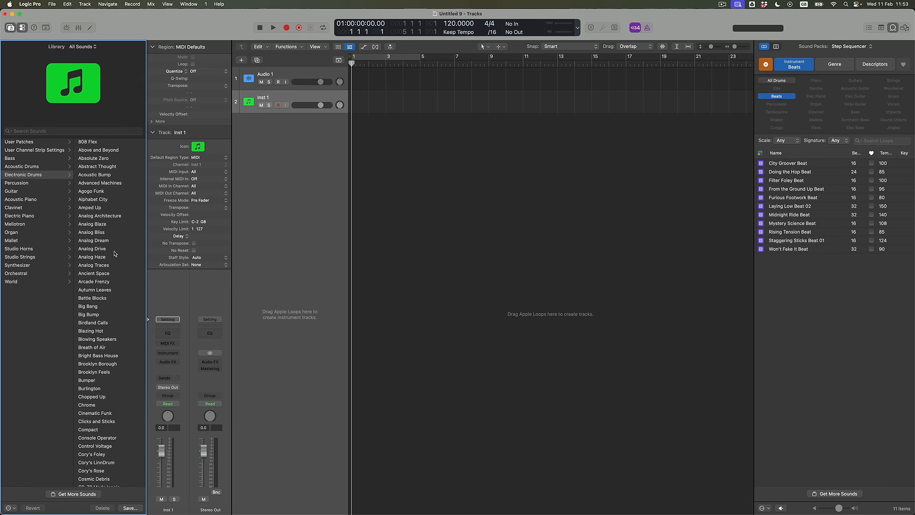
scroll(113, 307, down, 6)
scroll(113, 307, down, 20)
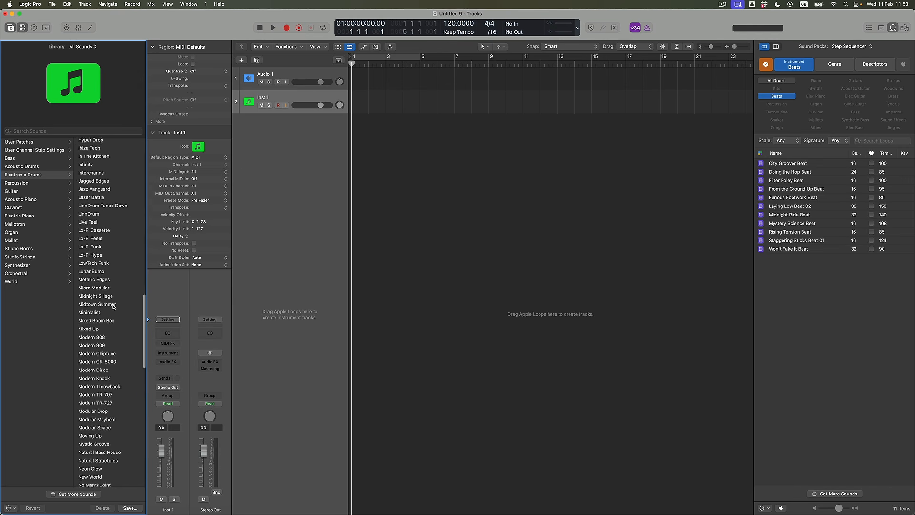
scroll(113, 306, down, 15)
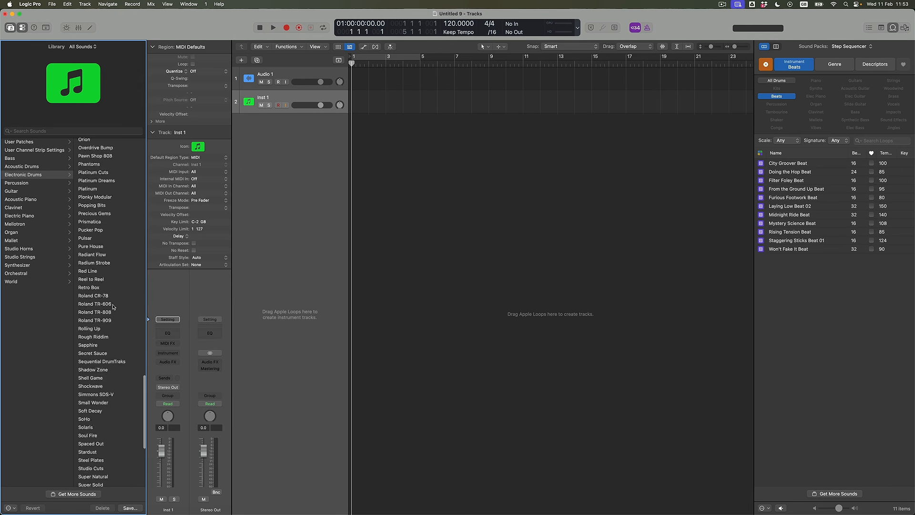
scroll(113, 307, up, 5)
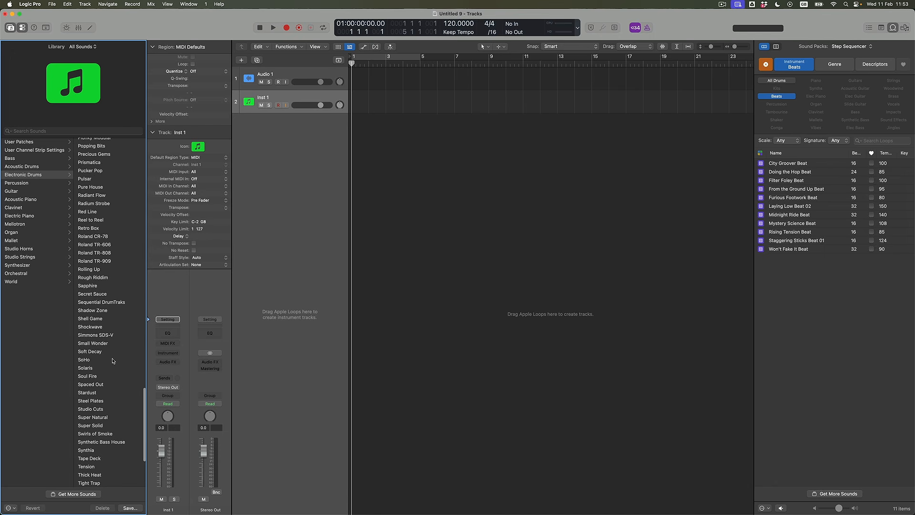
Search the Library patches for "step" and clear the search text.
click(28, 132)
text(step)
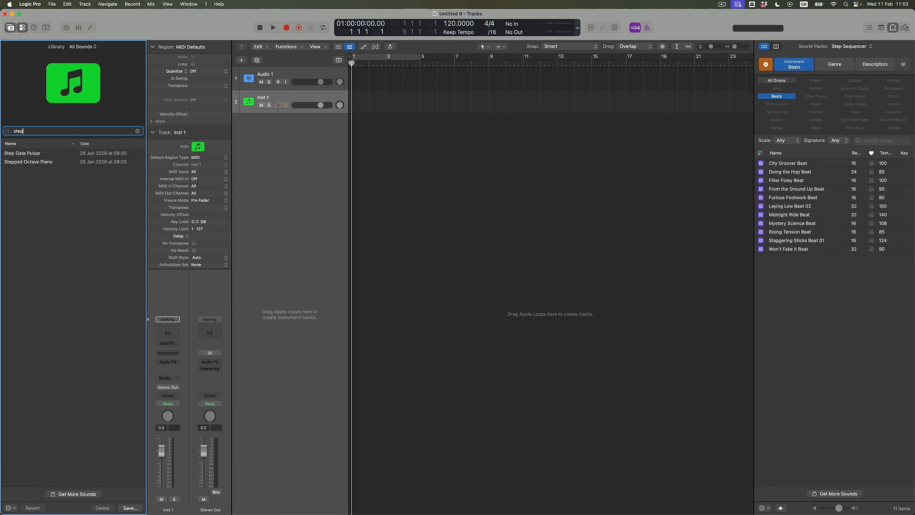
key(BackSpace)
key(BackSpace)
key(BackSpace)
key(BackSpace)
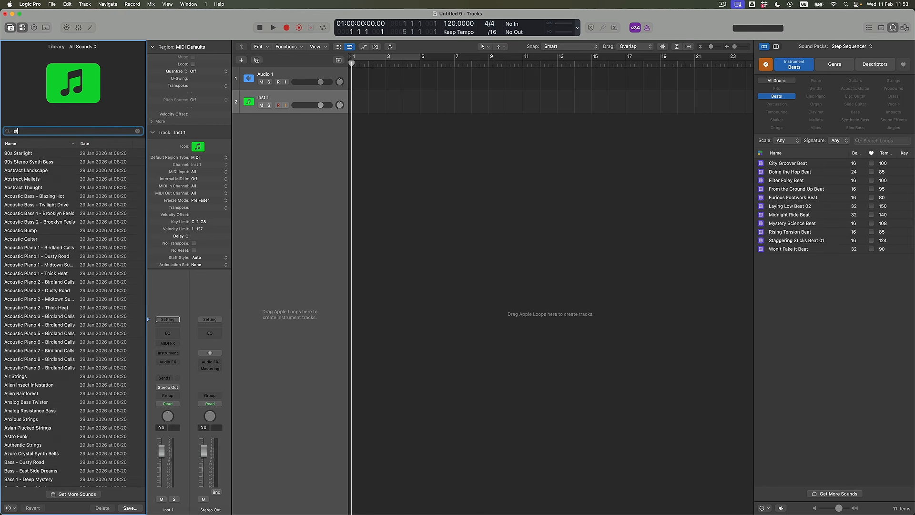
Restrict the patch Library to the Step Sequencer Kits sound pack and close the Sound Library window.
click(93, 47)
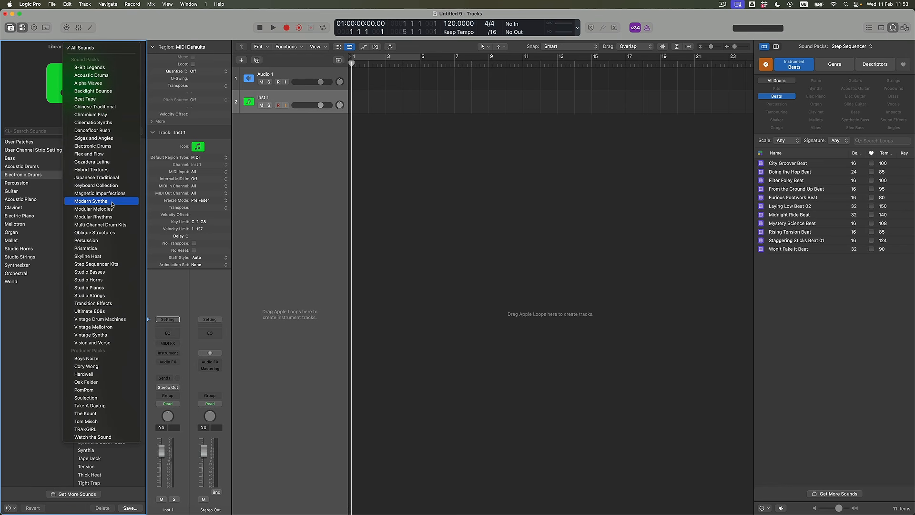
click(108, 264)
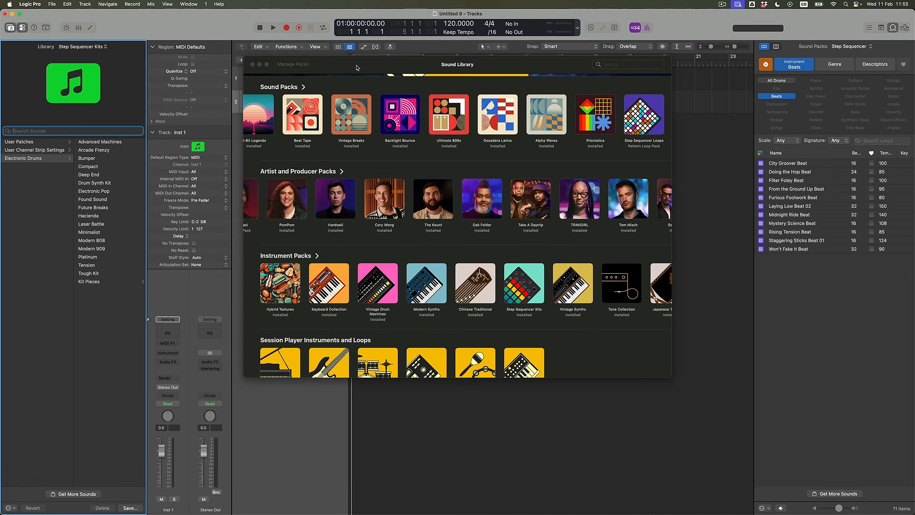
click(253, 64)
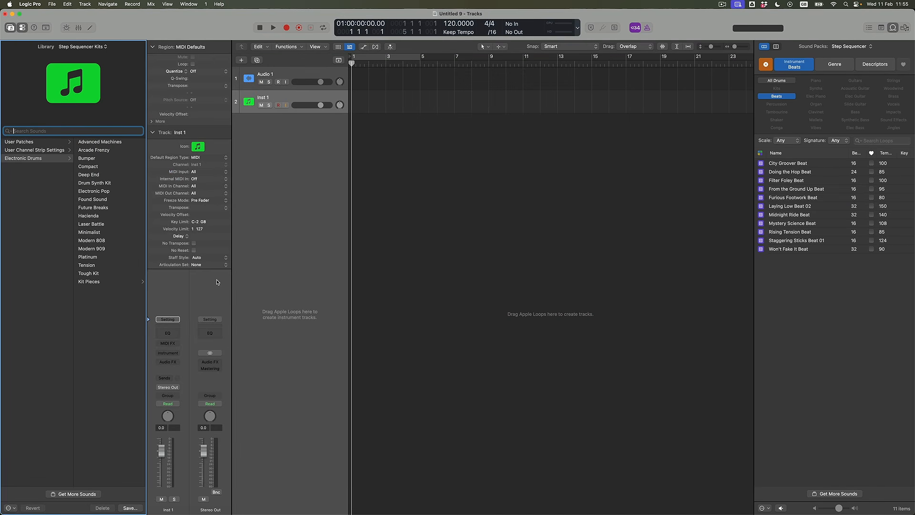
Load the stereo Alchemy synth on the new instrument track and filter its preset browser to the Visions sound library.
click(179, 354)
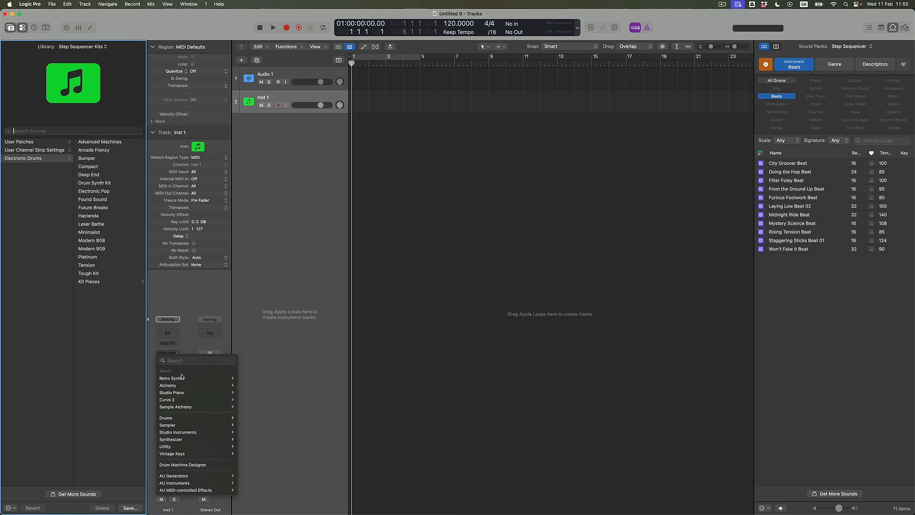
mouse_move(183, 386)
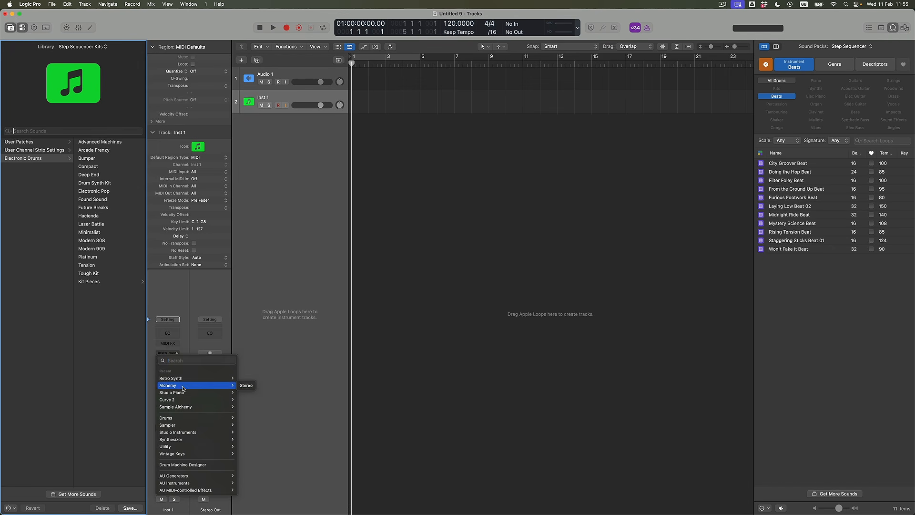
click(255, 385)
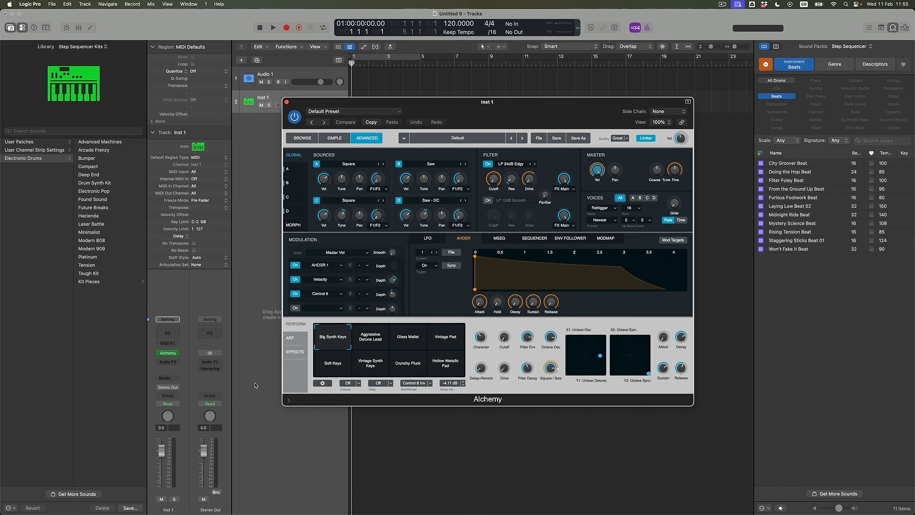
click(308, 138)
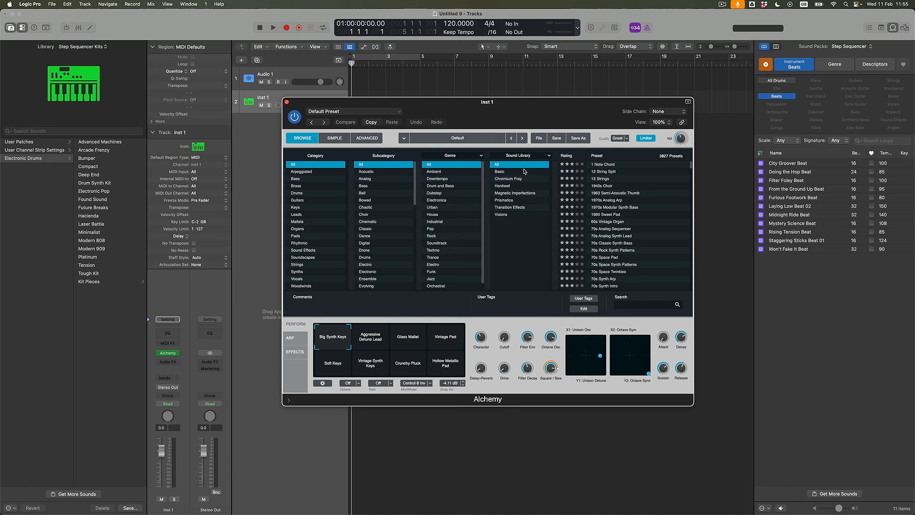
click(512, 217)
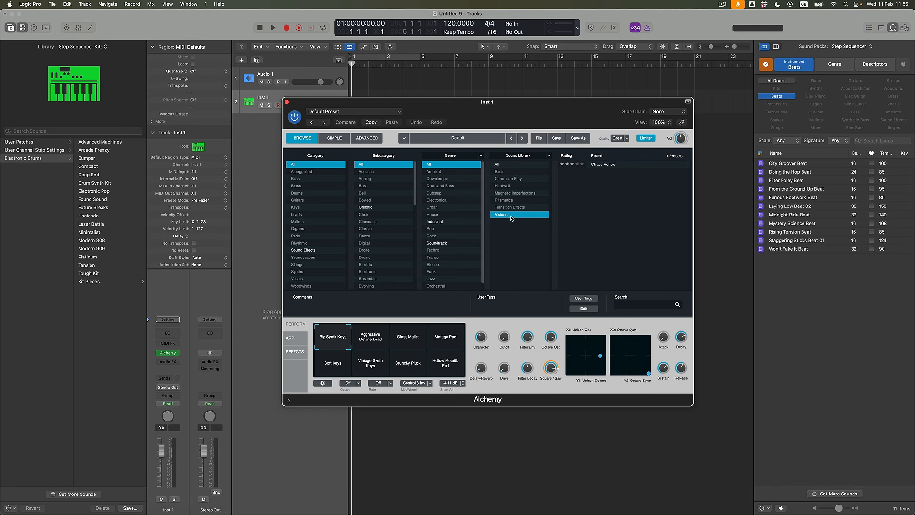
Open the Sound Library's Visions Alchemy pack and start downloading it.
click(70, 496)
scroll(350, 220, up, 4)
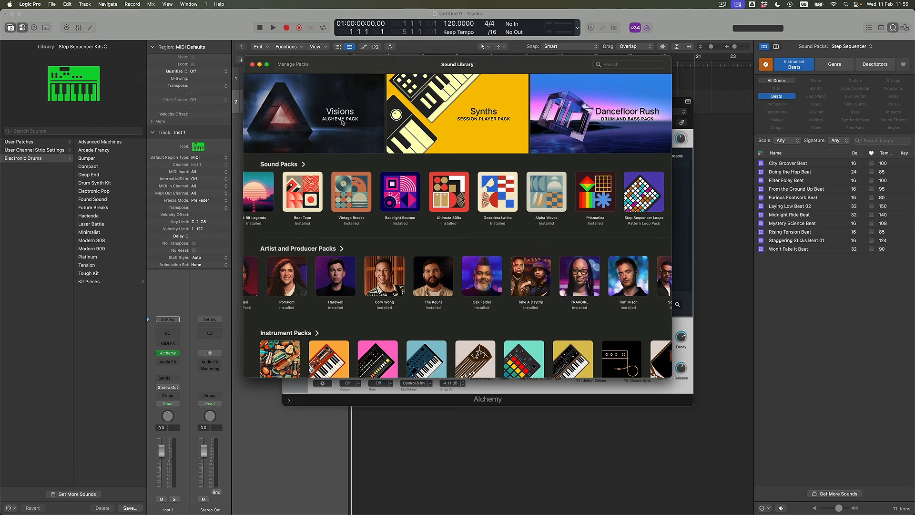
click(343, 122)
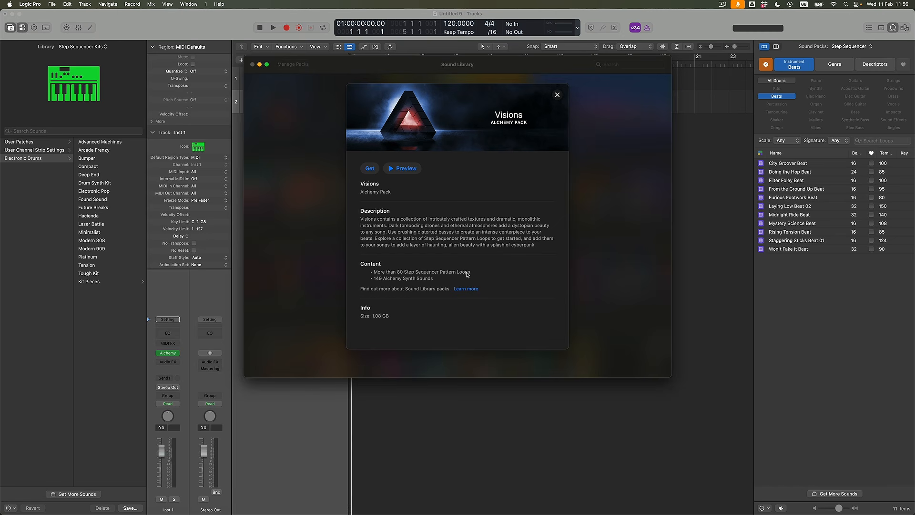
click(371, 169)
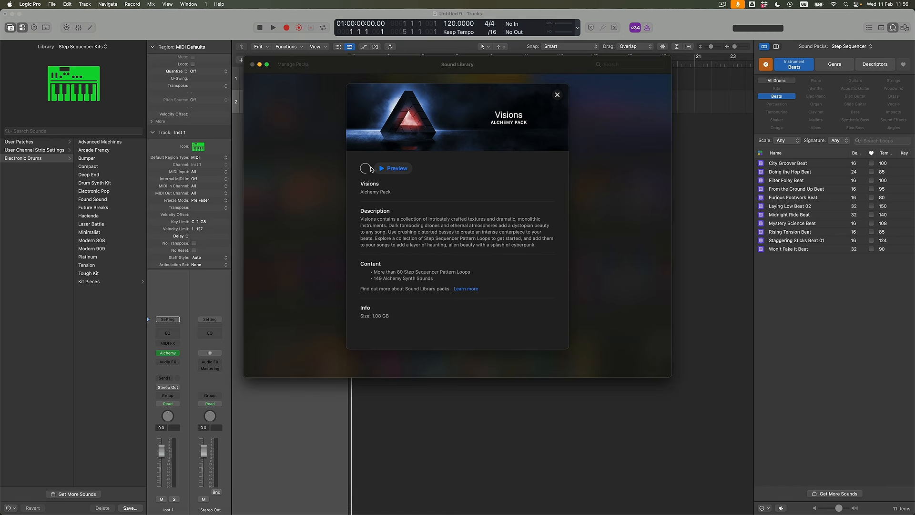
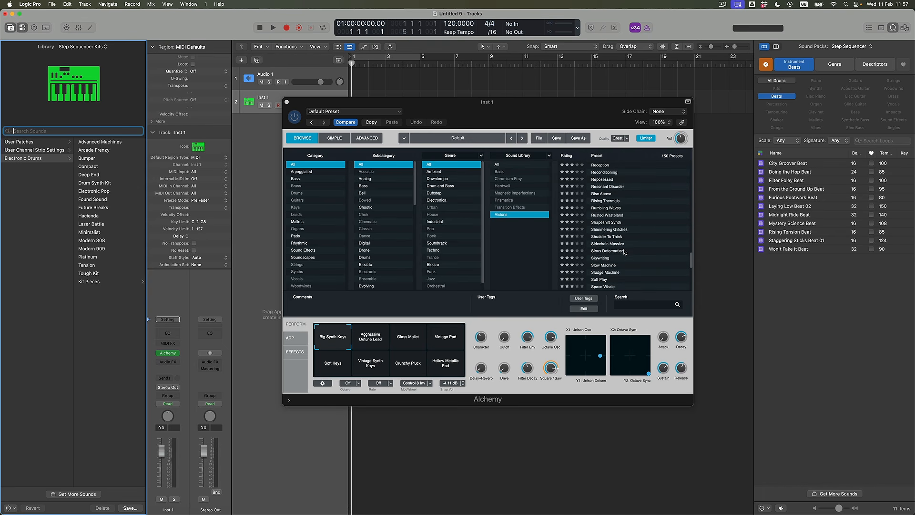
Switch the loop browser's sound pack filter to Visions.
scroll(625, 253, up, 10)
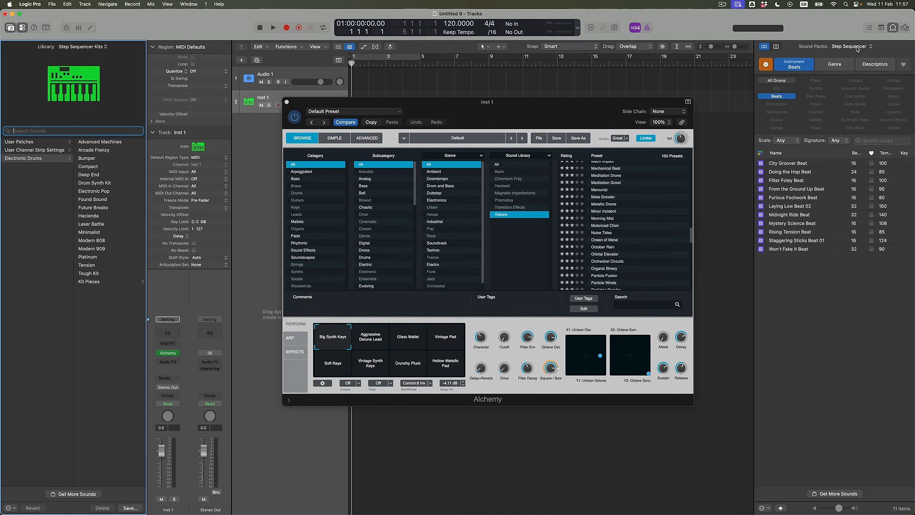
click(857, 48)
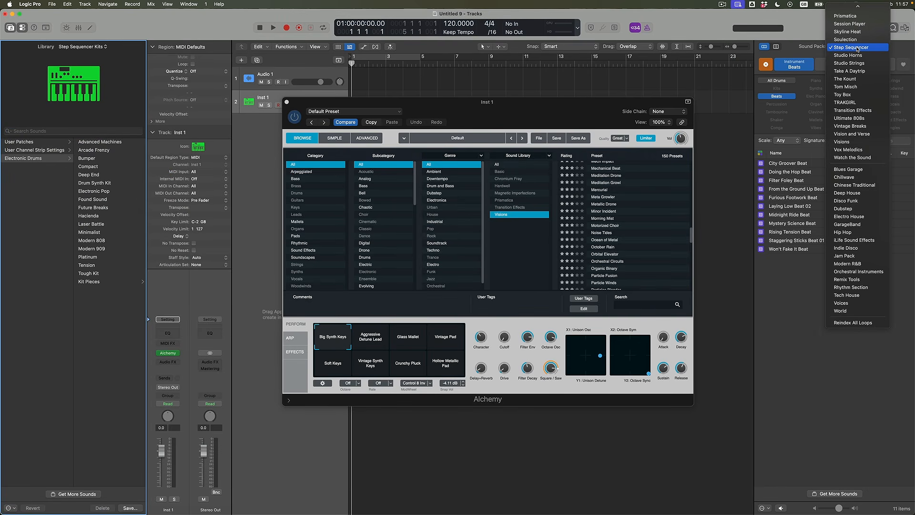
click(856, 142)
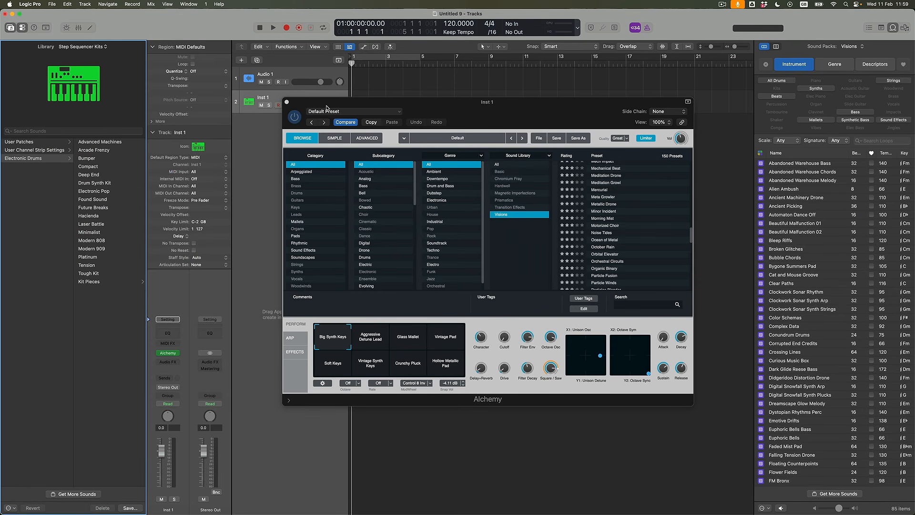
Load Alchemy's Minor Incident preset and morph its performance snapshots towards Pensive Seq.
click(618, 211)
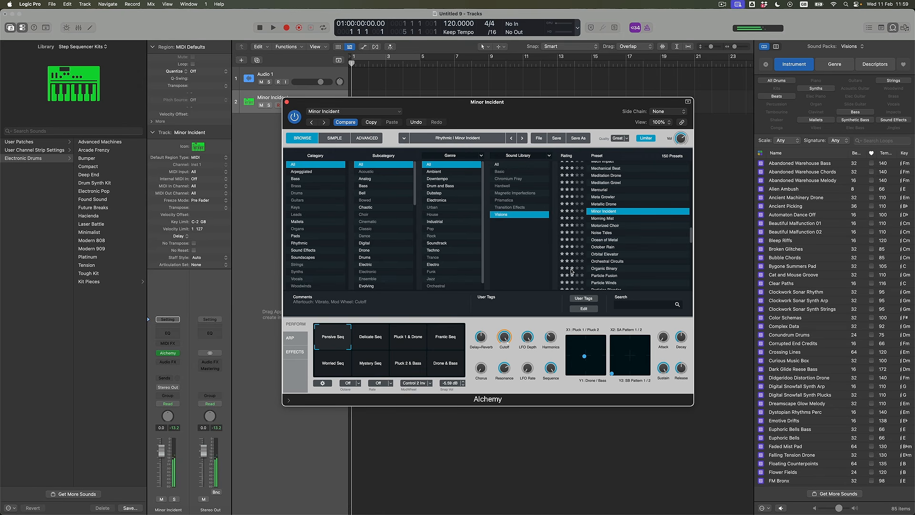
mouse_move(355, 344)
mouse_down()
mouse_move(372, 358)
mouse_move(355, 363)
mouse_move(421, 353)
mouse_move(327, 331)
mouse_up()
Load Alchemy's Meditation Drone preset and shift the morph position within its Vocalesque snapshot.
scroll(655, 209, up, 1)
click(610, 181)
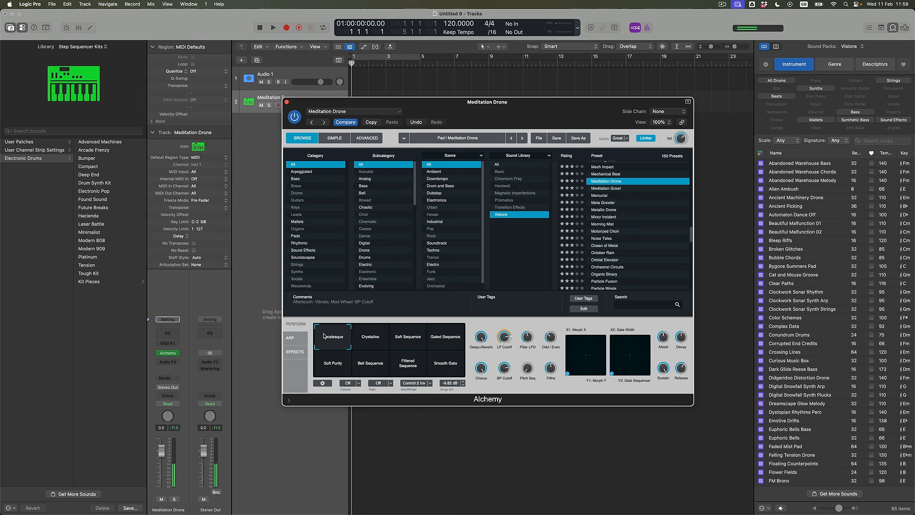
mouse_move(335, 346)
mouse_down()
mouse_move(411, 345)
mouse_move(323, 338)
mouse_up()
scroll(681, 224, up, 3)
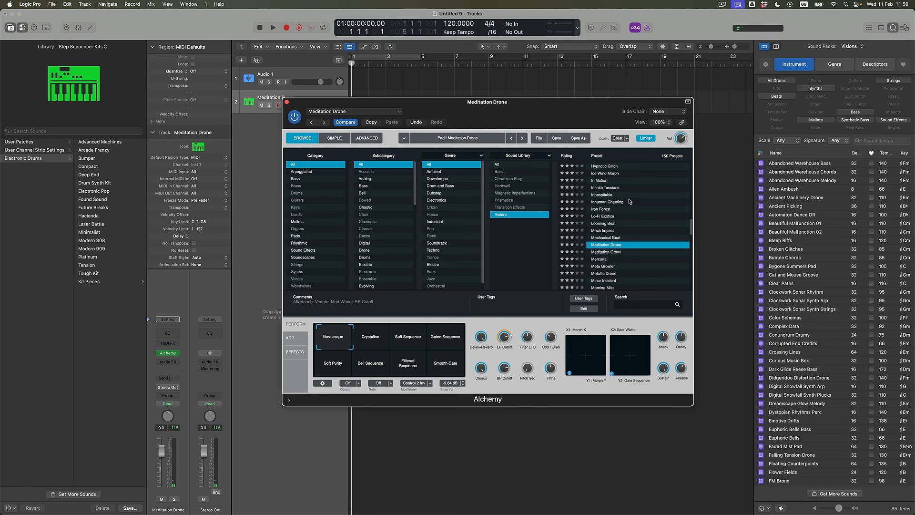
scroll(628, 209, up, 2)
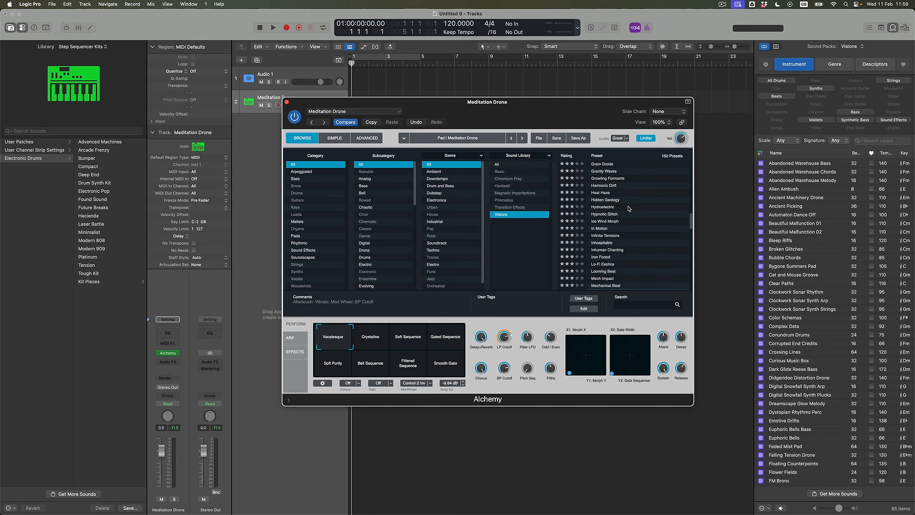
Load Alchemy's Grain Droids preset, morph its performance snapshots towards Particle Layers Movement, and close the instrument window.
click(615, 166)
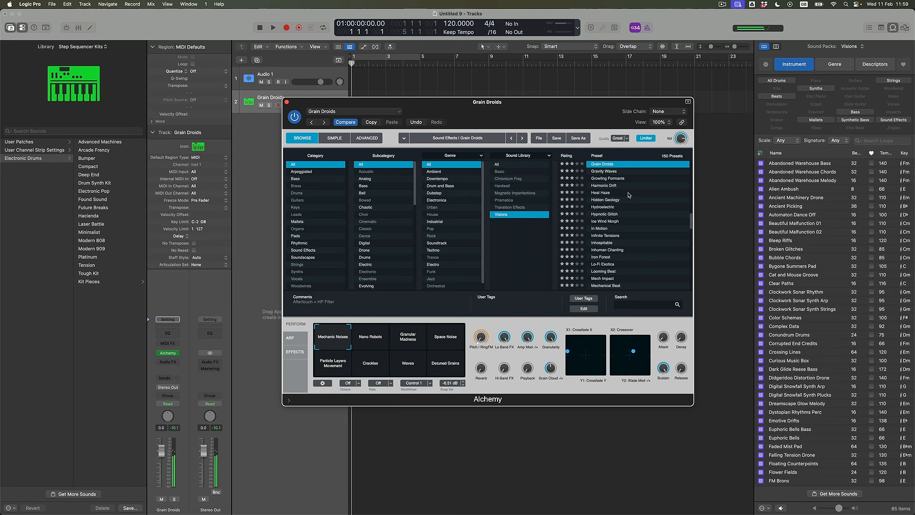
mouse_move(353, 346)
mouse_down()
mouse_move(379, 350)
mouse_move(351, 357)
mouse_move(404, 347)
mouse_move(437, 361)
mouse_move(419, 348)
mouse_move(431, 358)
mouse_move(452, 342)
mouse_move(359, 354)
mouse_up()
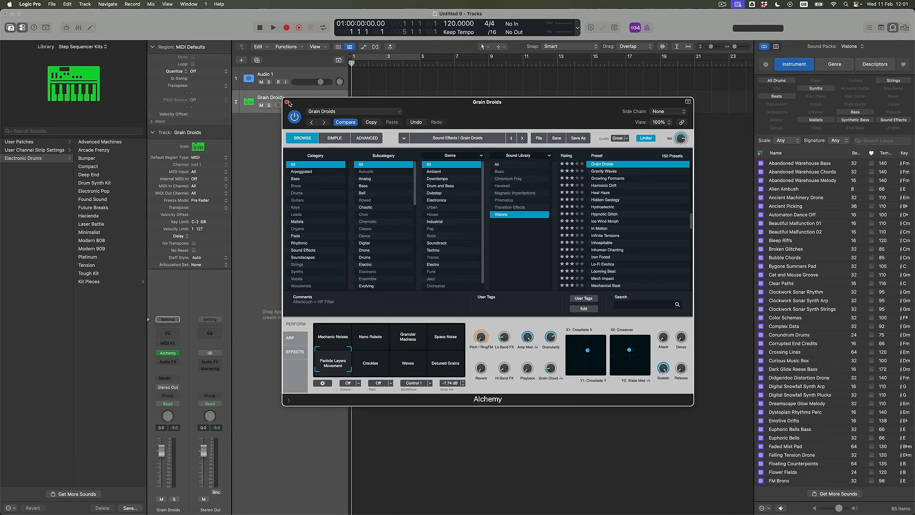
click(287, 102)
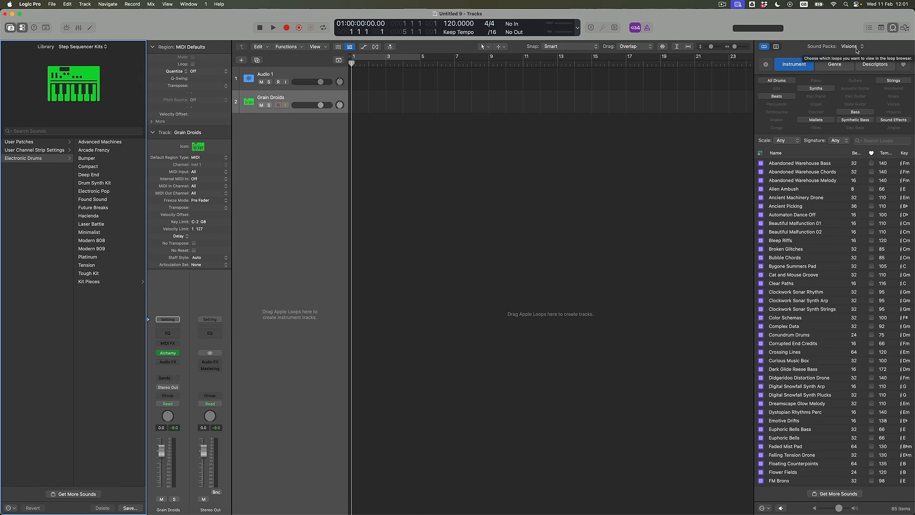
Add the Crossing Lines loop on a new track starting at bar 1 and play the project.
drag(784, 354, 353, 143)
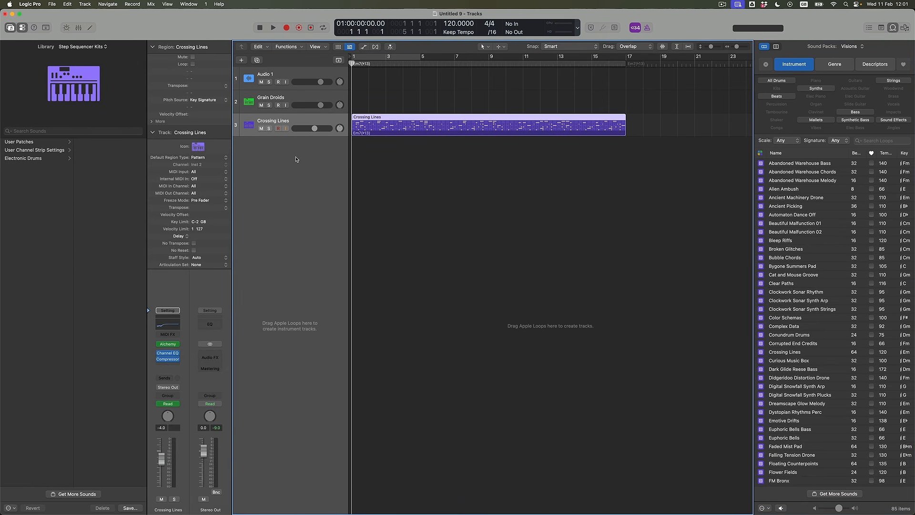
click(396, 196)
click(409, 123)
key(space)
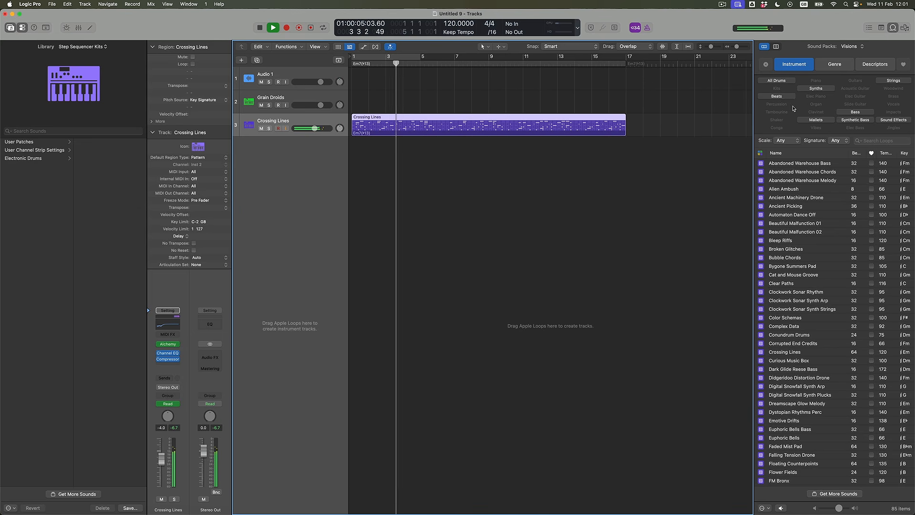
Filter the Visions loops to Beats, add Loom Beats on a new track at bar 9, and repeat the region once.
click(785, 98)
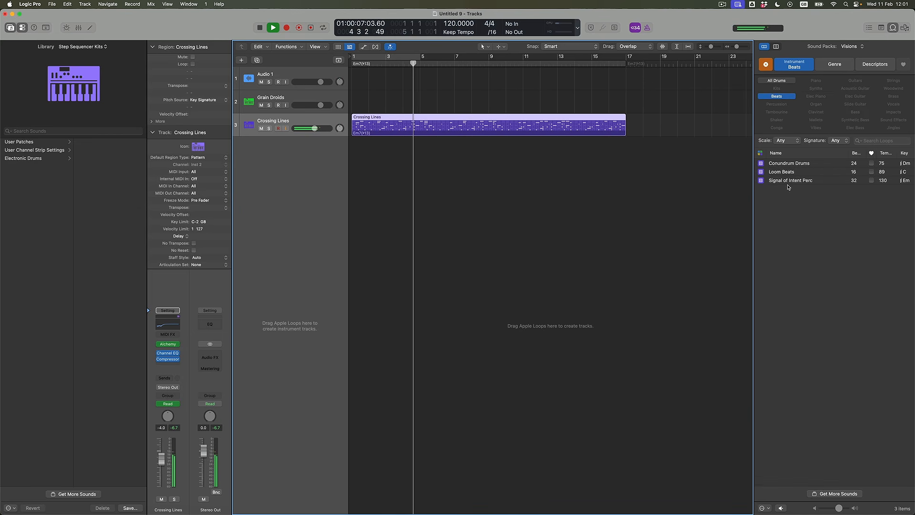
drag(780, 175, 487, 160)
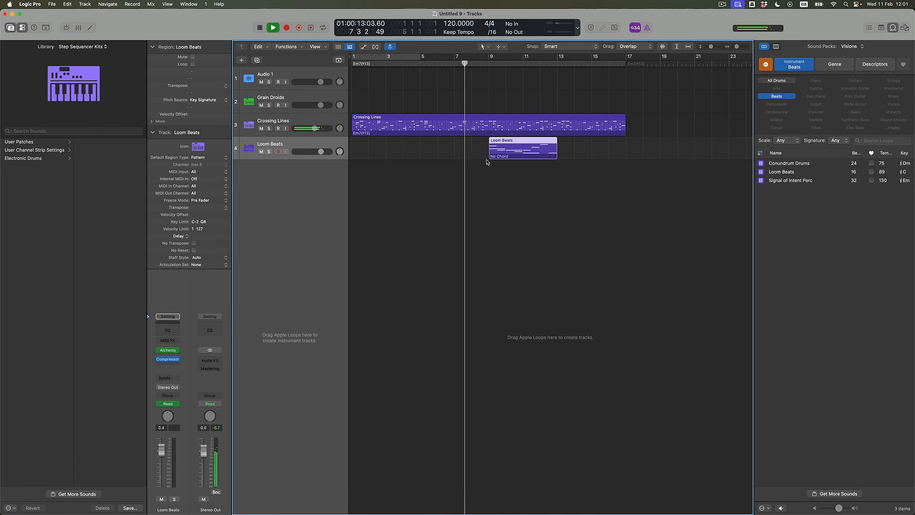
key(super+r)
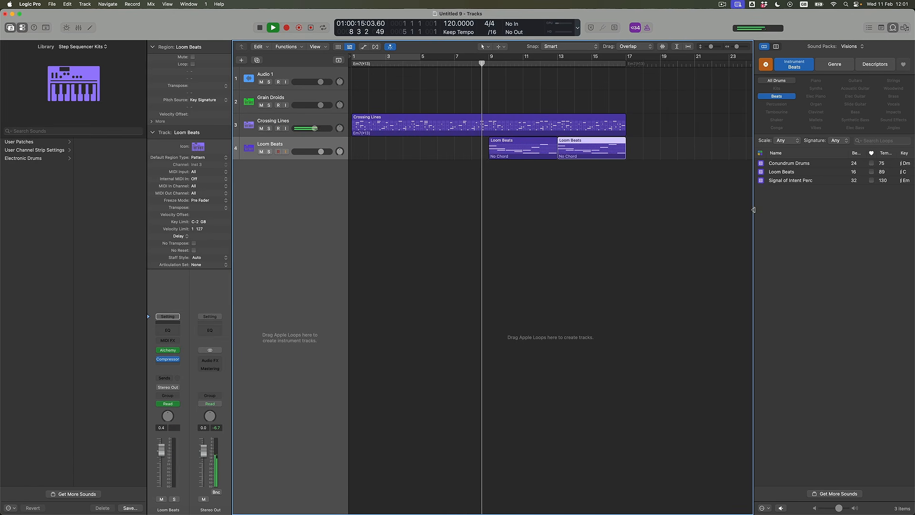
Add the Signal of Intent Perc loop on a new track at bar 13 and copy the second Loom Beats region to bar 17.
drag(791, 181, 561, 177)
drag(599, 147, 664, 152)
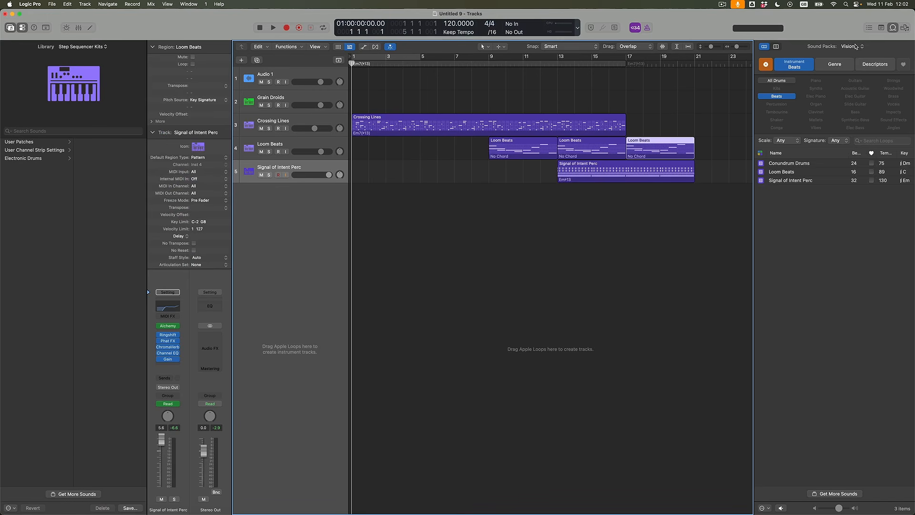
View the Toy Box pack's loops in the loop browser and reset the sound pack filter to Show All.
click(858, 46)
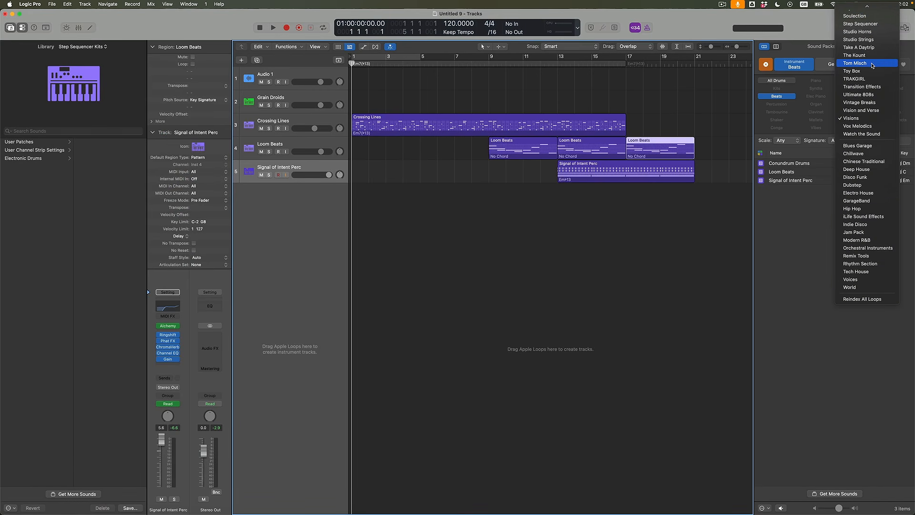
click(871, 71)
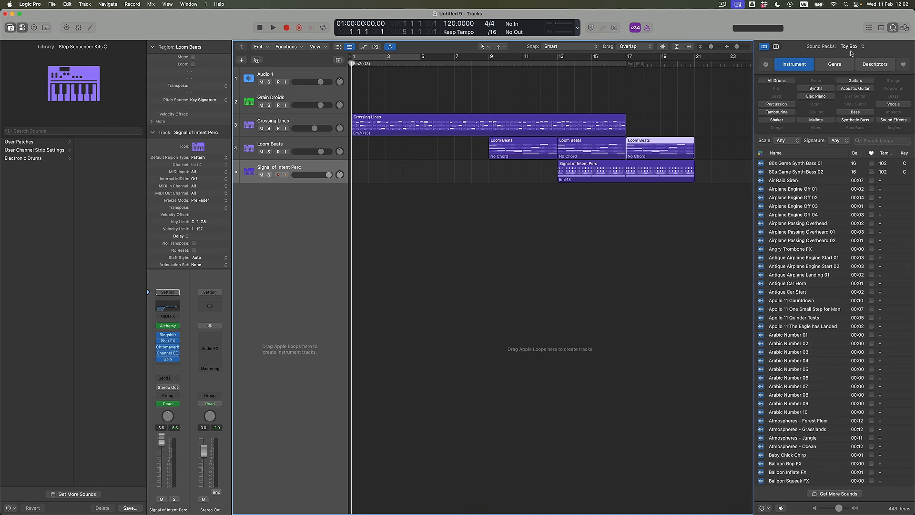
click(855, 48)
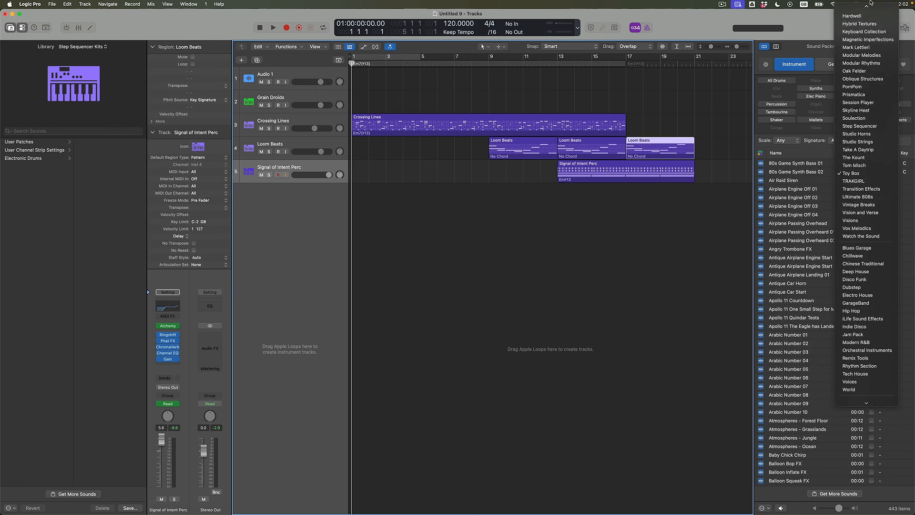
click(869, 9)
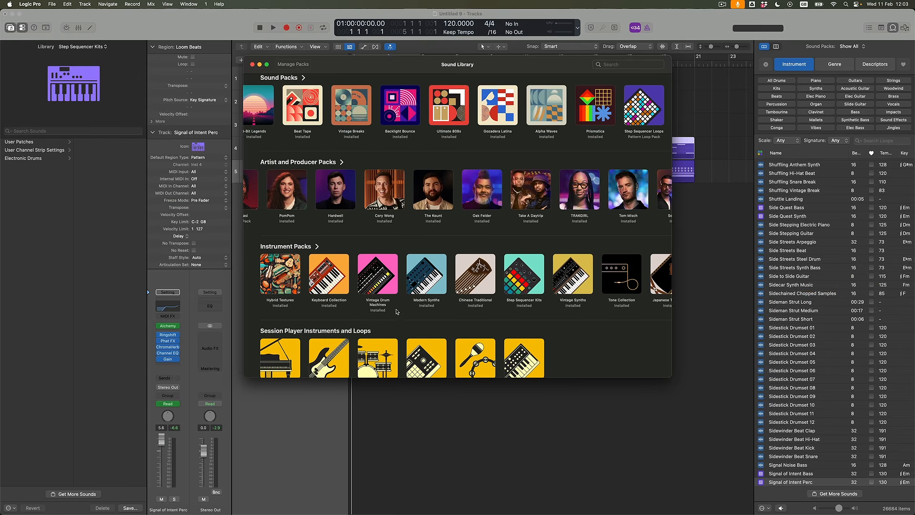
Open the details of the Chinese Traditional instrument pack in the Sound Library.
click(476, 276)
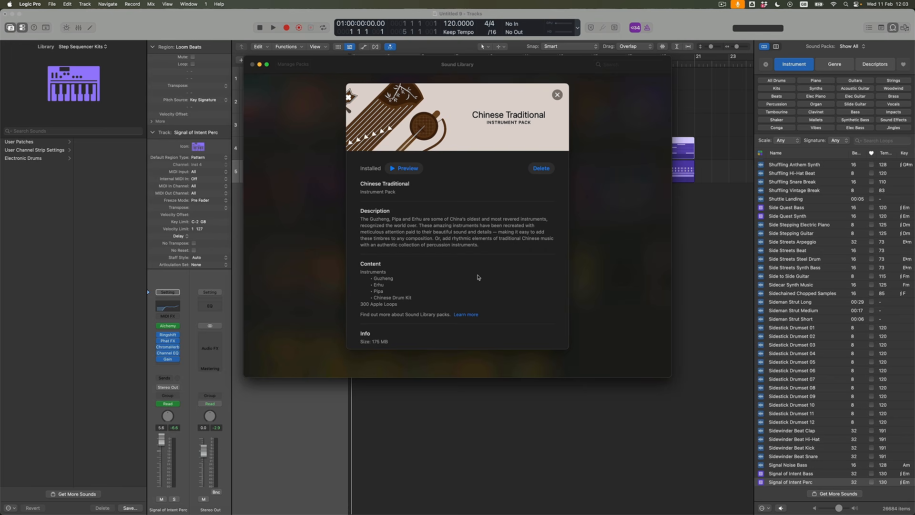